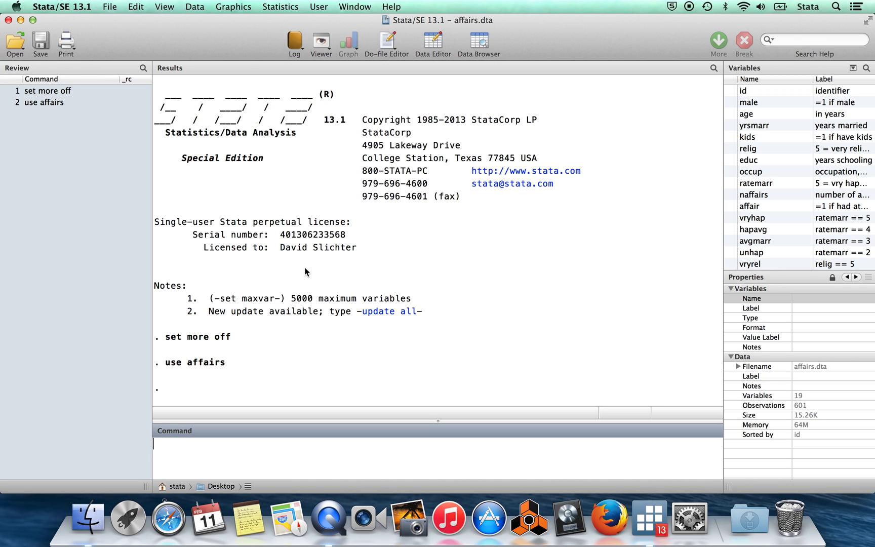
# Browse the Graphics and Data menus, then enter 'search regression' in the Command window
pyautogui.click(242, 6)
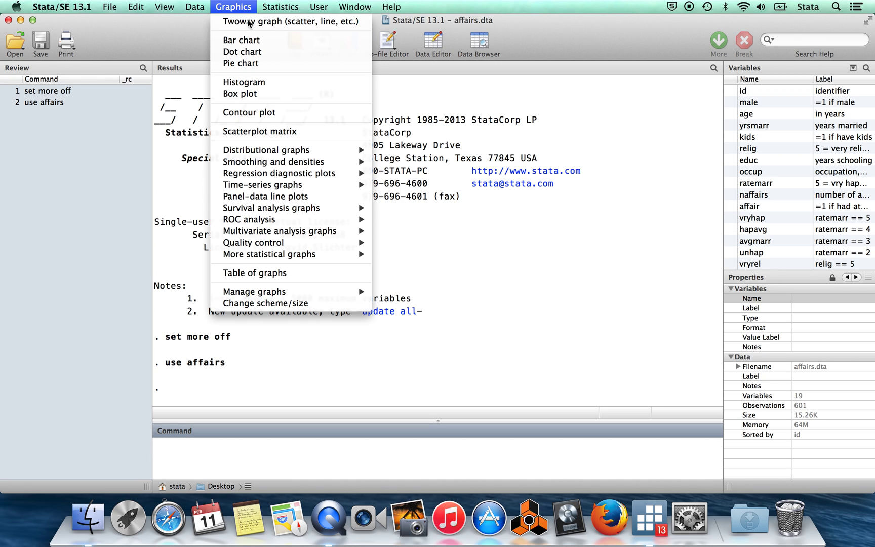
pyautogui.moveTo(286, 164)
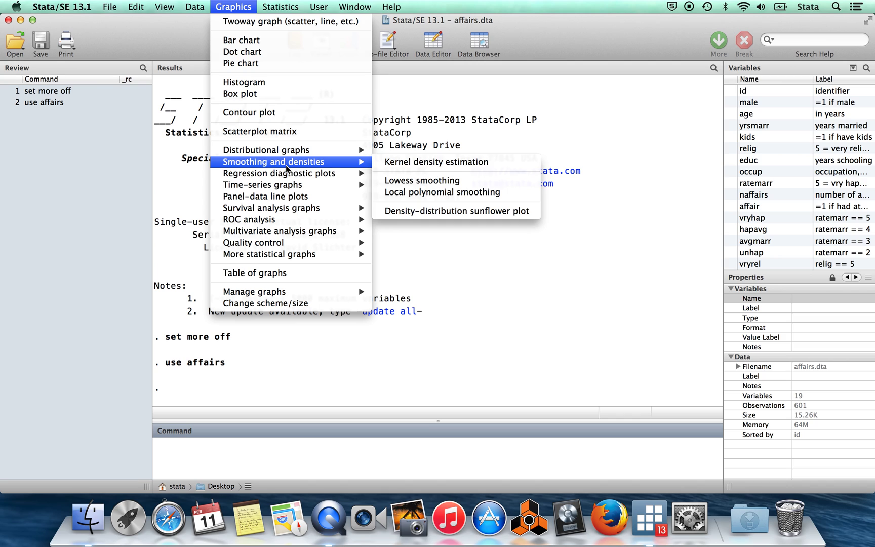
pyautogui.click(195, 5)
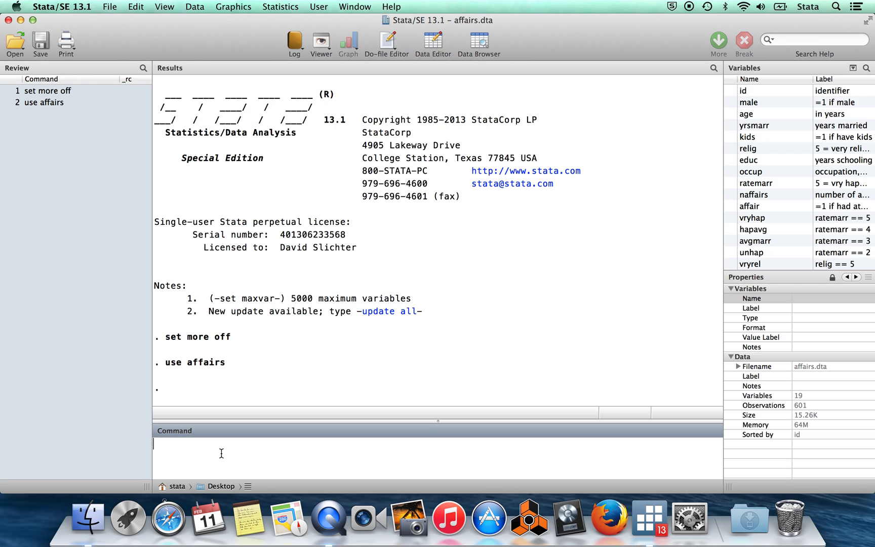
pyautogui.write('search regression')
# Run 'search regression', look through the Viewer results, and close the Viewer
pyautogui.press('Return')
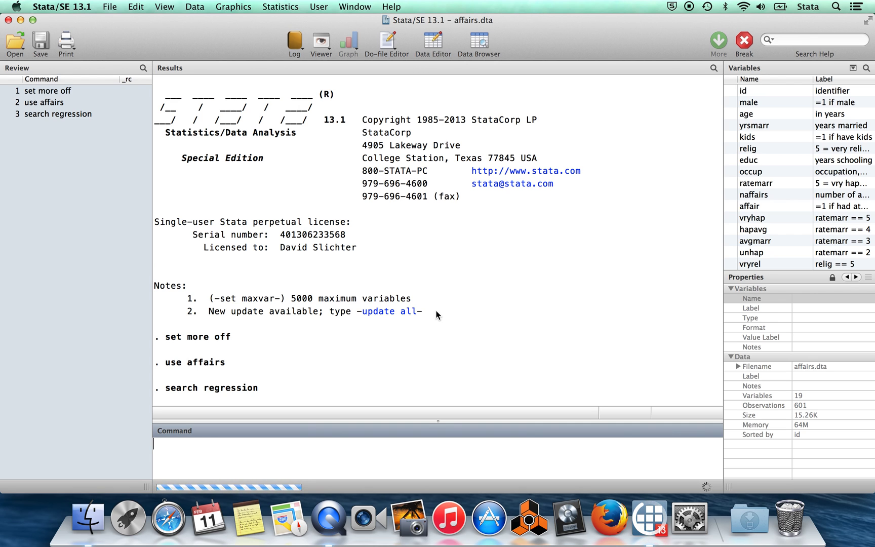
pyautogui.scroll(-2, 431, 277)
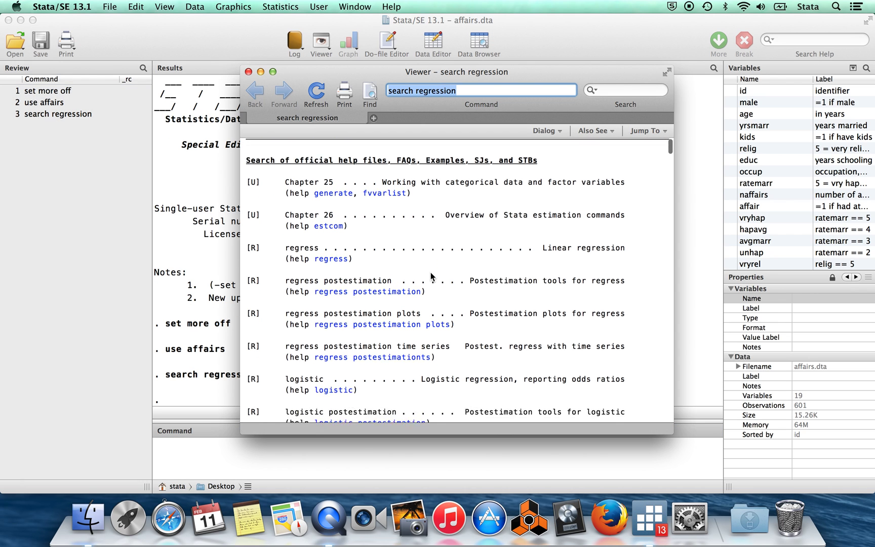
pyautogui.scroll(-15, 431, 277)
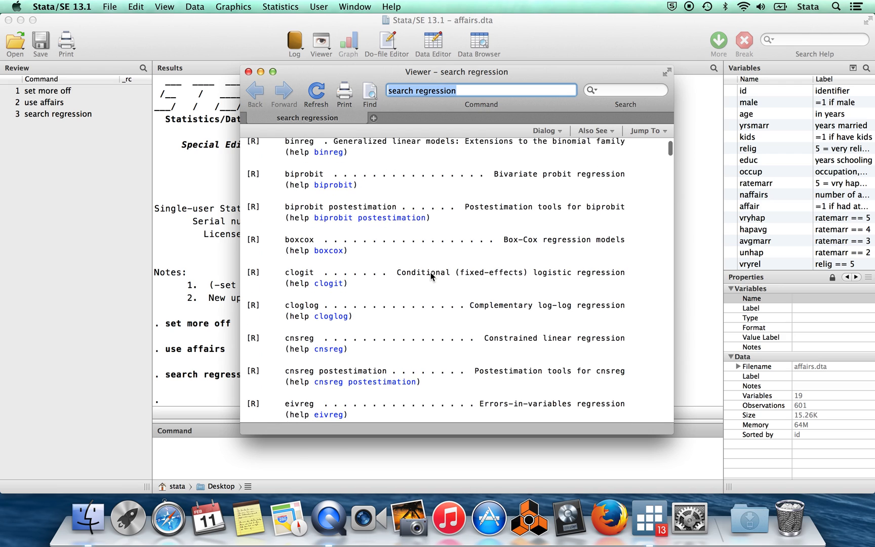
pyautogui.scroll(-1, 432, 276)
pyautogui.scroll(15, 432, 277)
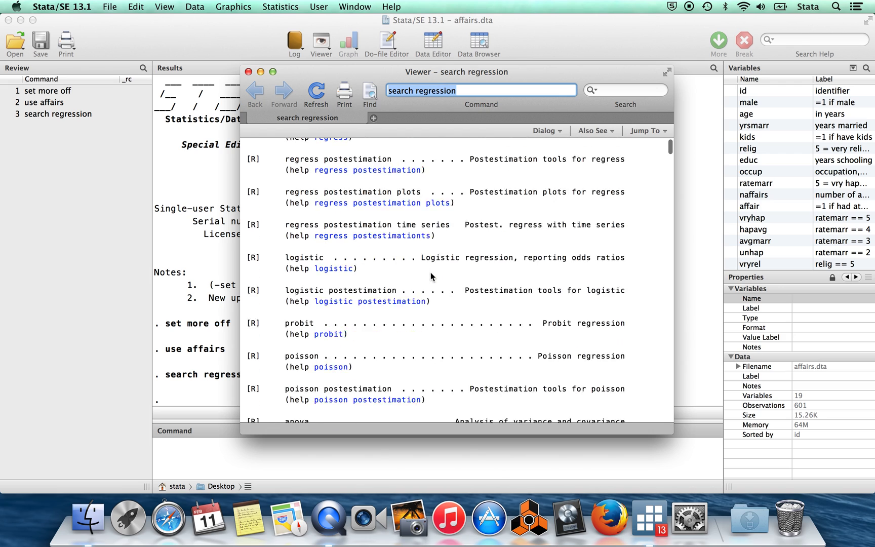
pyautogui.click(248, 72)
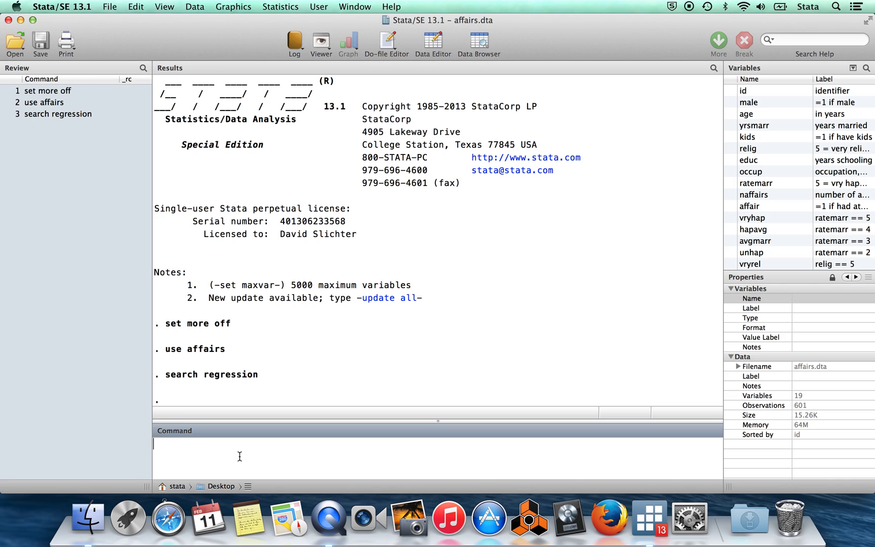
# Open the summarize help page in the Viewer with 'help summarize'
pyautogui.write('help summarize')
pyautogui.press('Return')
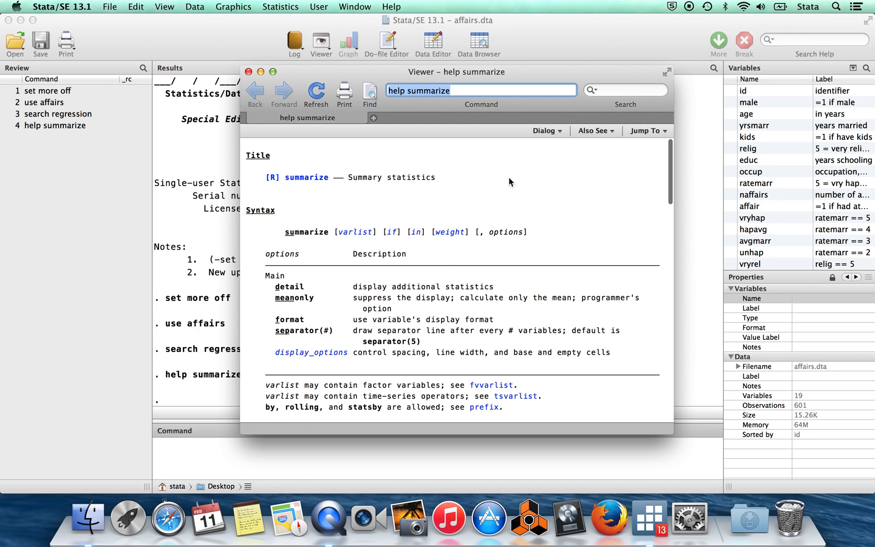
pyautogui.scroll(-2, 571, 259)
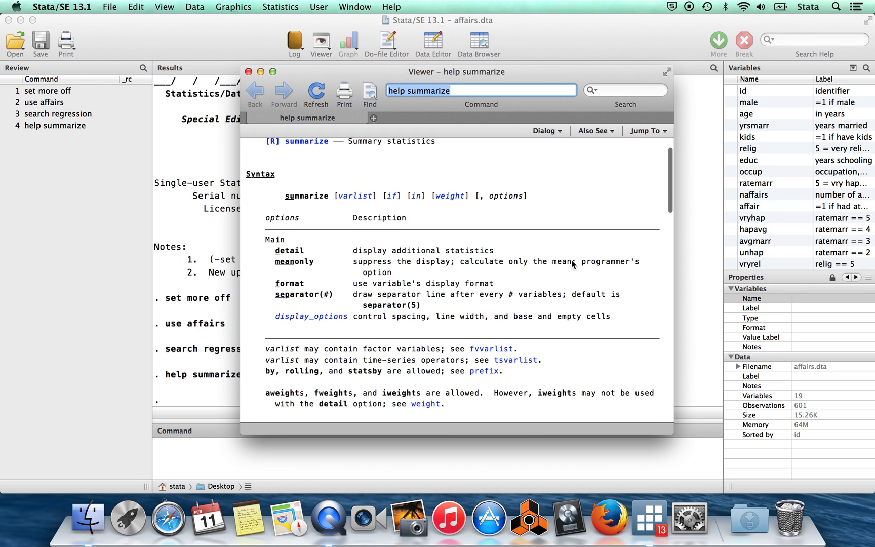
pyautogui.scroll(2, 572, 260)
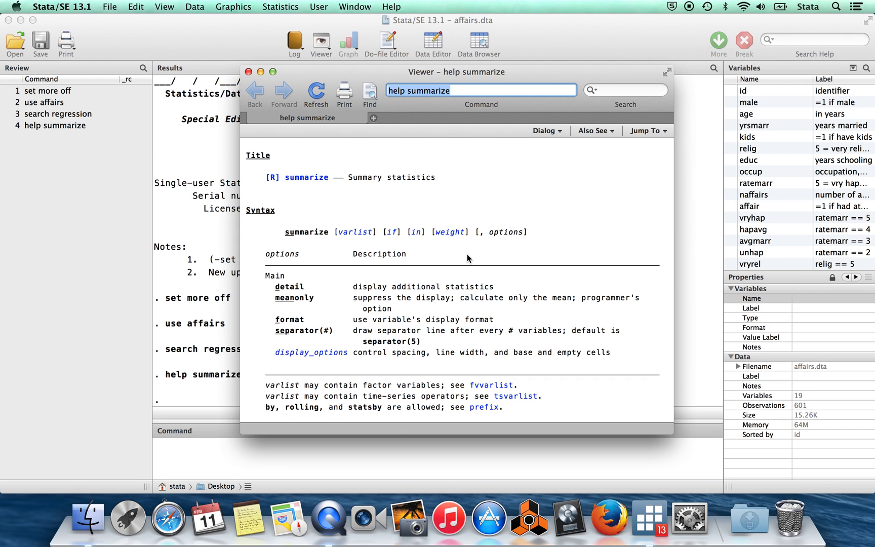
# Scroll the summarize help down to its Description and Options sections
pyautogui.scroll(-3, 467, 253)
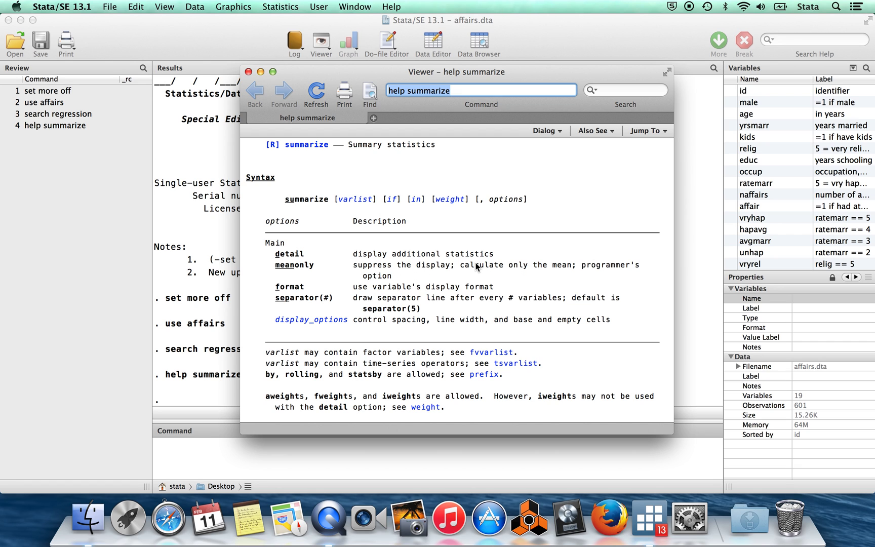
pyautogui.scroll(-3, 473, 265)
pyautogui.scroll(-9, 476, 264)
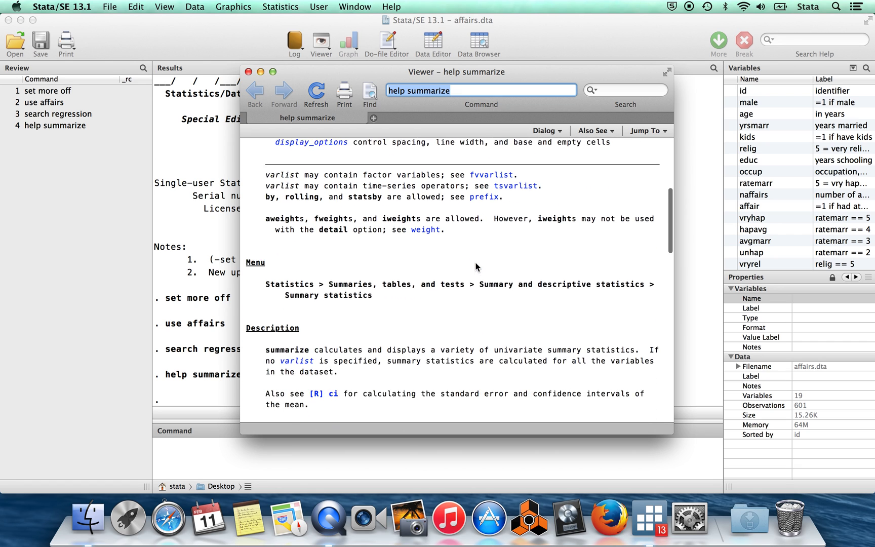
pyautogui.scroll(-3, 476, 265)
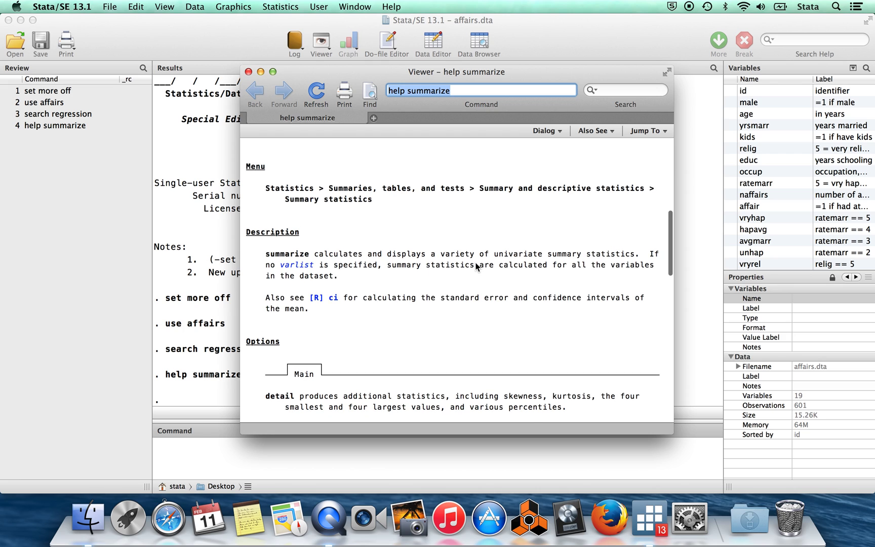
pyautogui.scroll(-1, 476, 264)
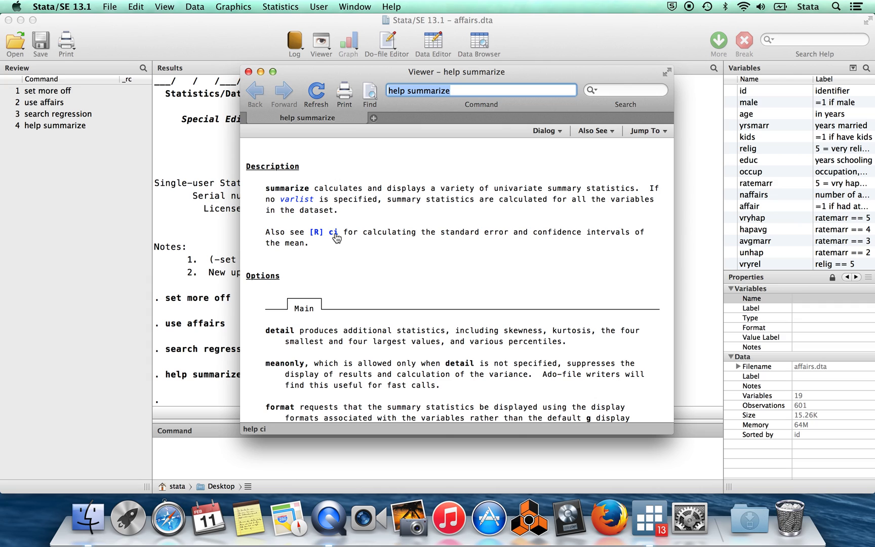
# Follow the '[R] ci' link to the ci help page, then go back to the summarize help
pyautogui.click(336, 235)
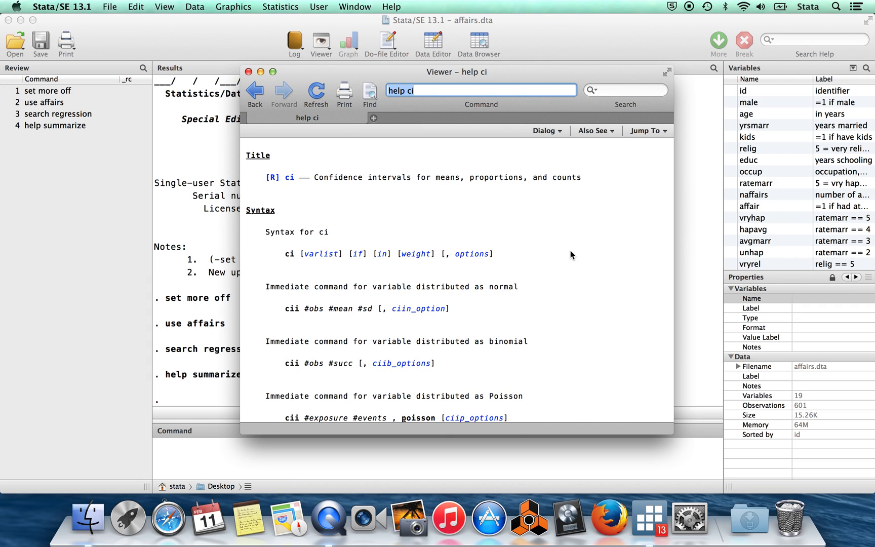
pyautogui.scroll(-1, 571, 260)
pyautogui.scroll(1, 572, 260)
pyautogui.click(255, 91)
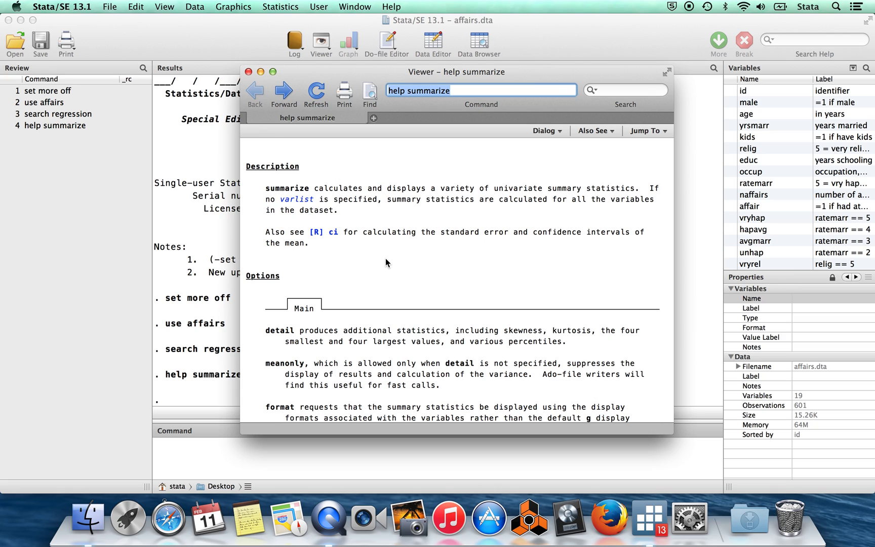
pyautogui.scroll(-2, 385, 262)
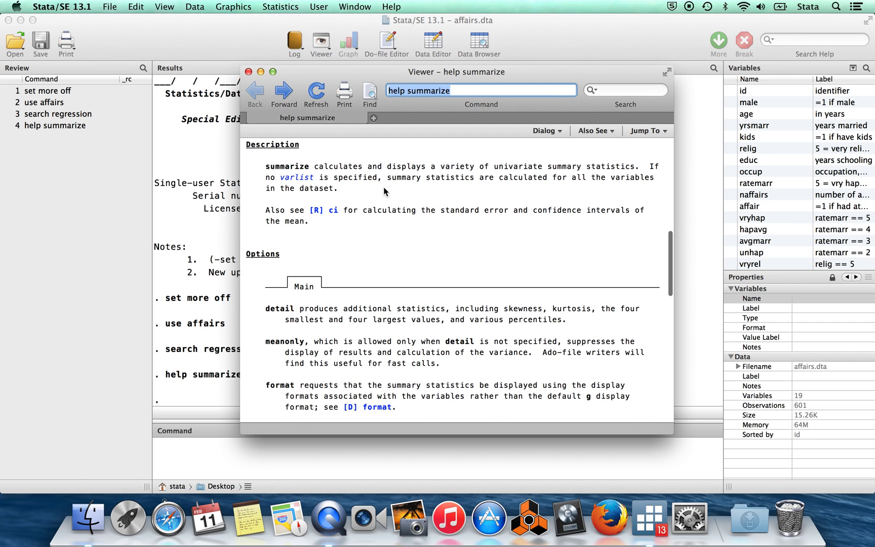
pyautogui.scroll(-2, 367, 241)
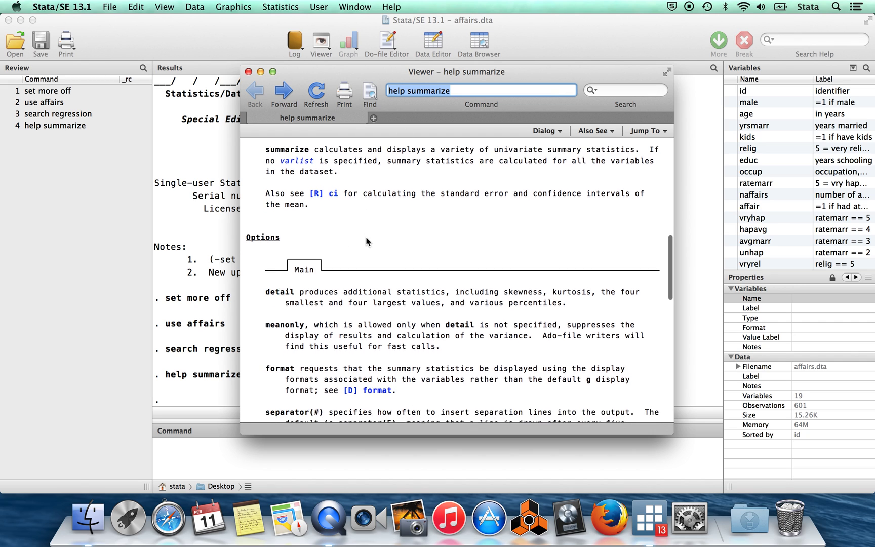
pyautogui.scroll(-5, 367, 241)
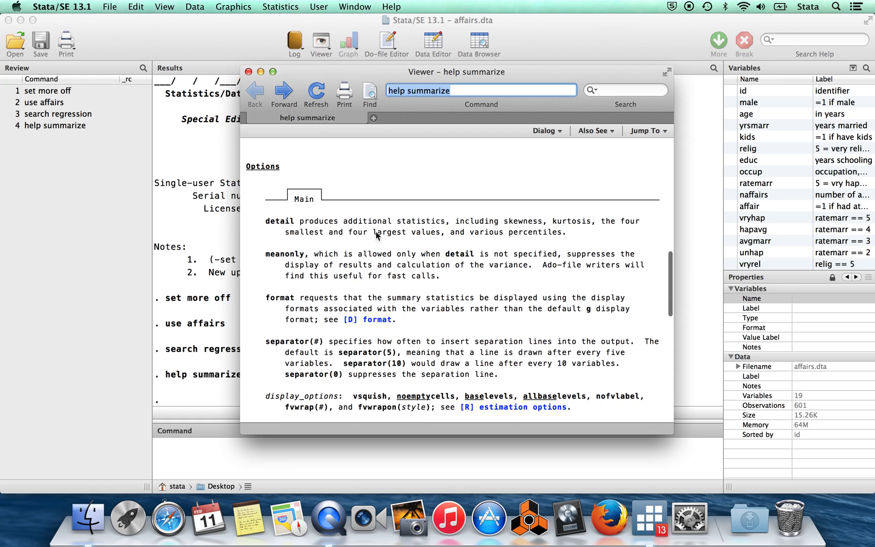
pyautogui.scroll(-1, 422, 278)
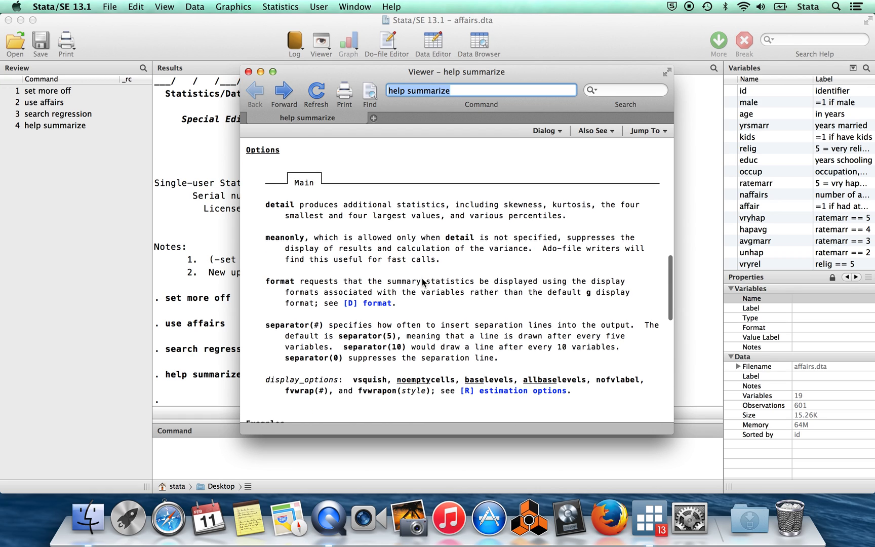
pyautogui.scroll(-2, 422, 278)
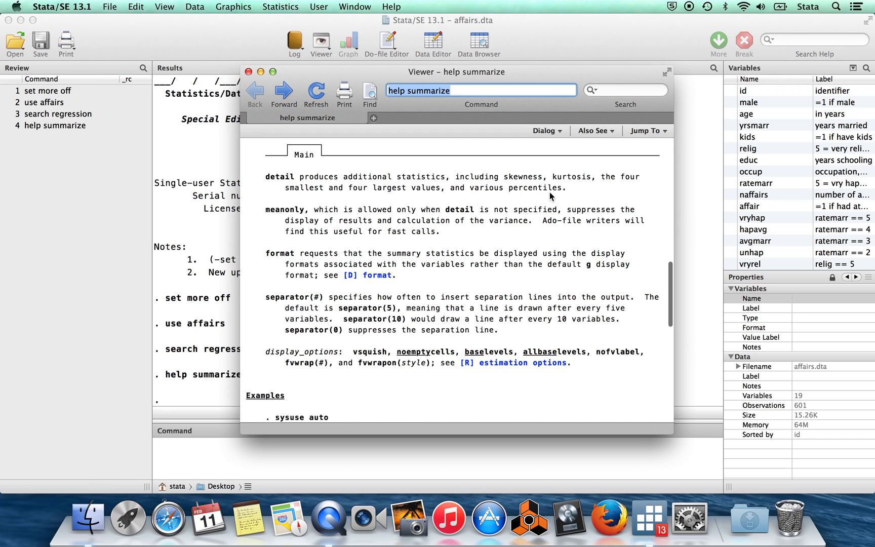
pyautogui.scroll(-2, 486, 286)
pyautogui.scroll(-10, 485, 285)
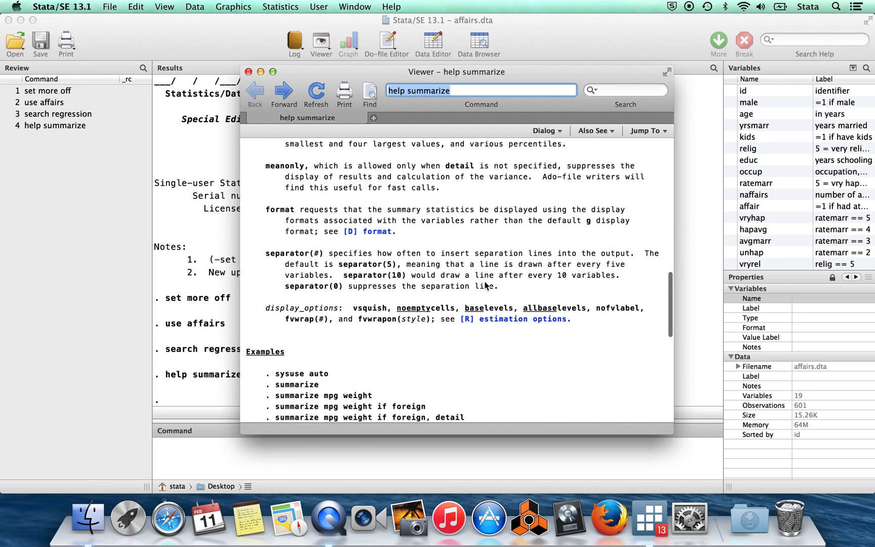
pyautogui.scroll(-3, 485, 286)
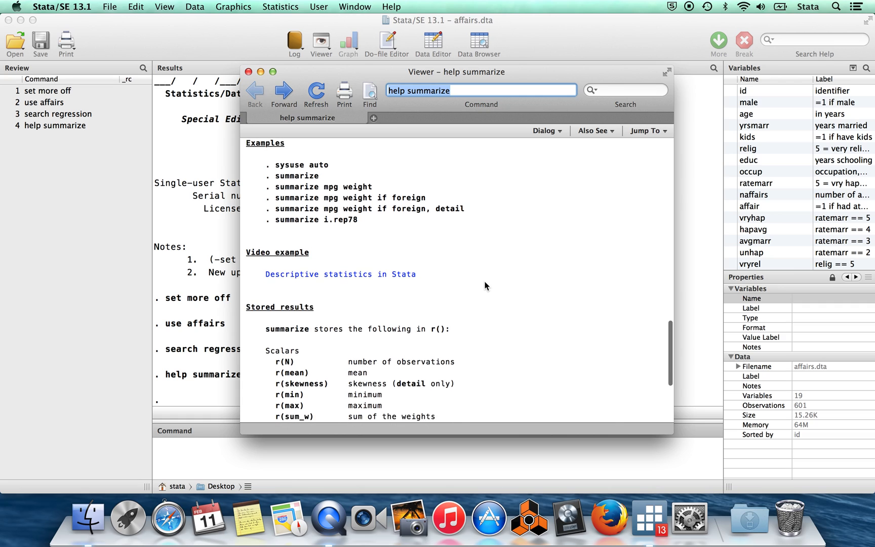
pyautogui.scroll(1, 473, 216)
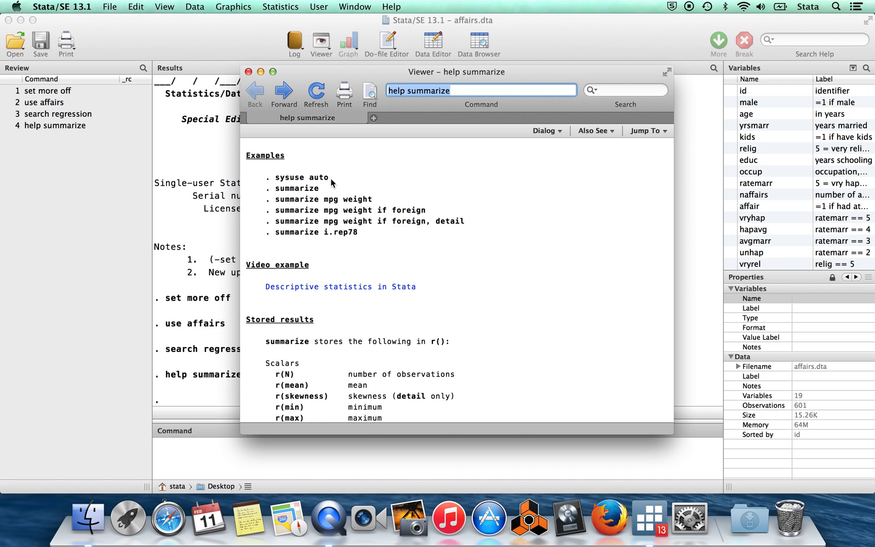
pyautogui.moveTo(332, 179); pyautogui.dragTo(276, 180)
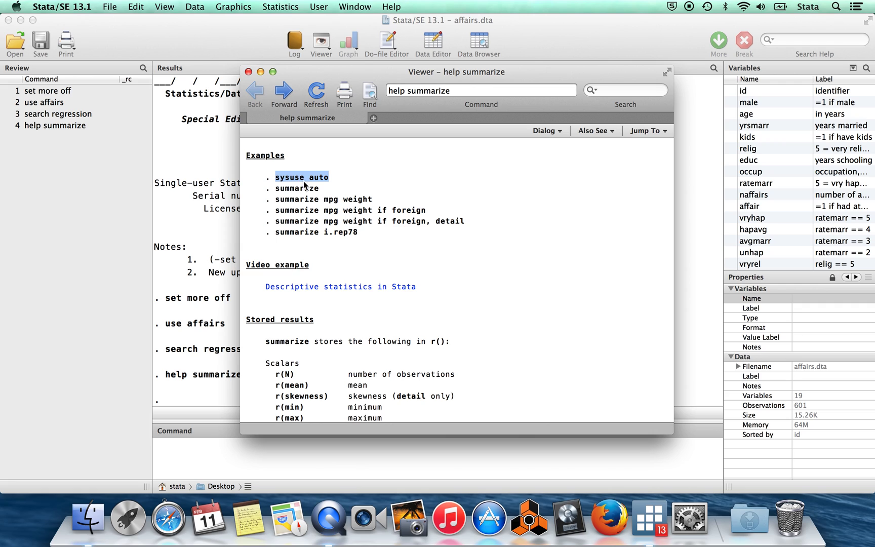
pyautogui.click(333, 180)
pyautogui.moveTo(329, 178); pyautogui.dragTo(312, 180)
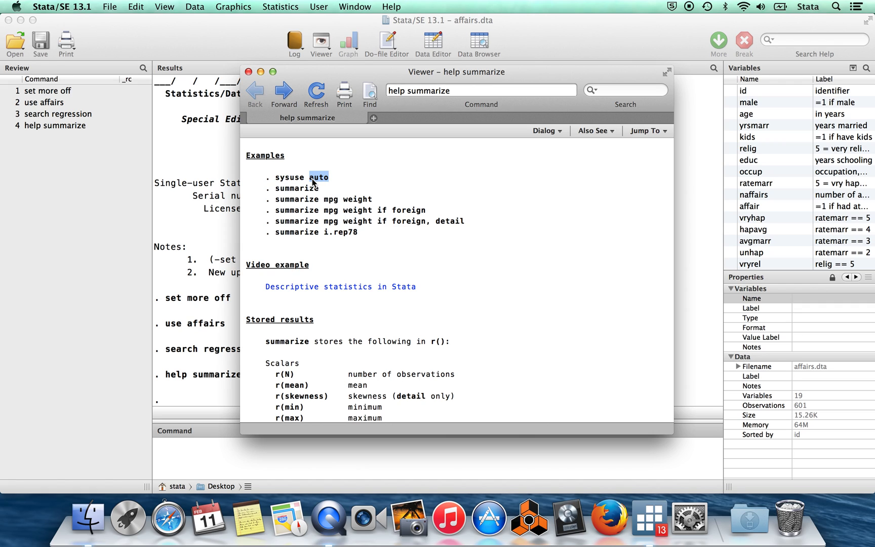
pyautogui.click(348, 175)
pyautogui.scroll(-3, 486, 226)
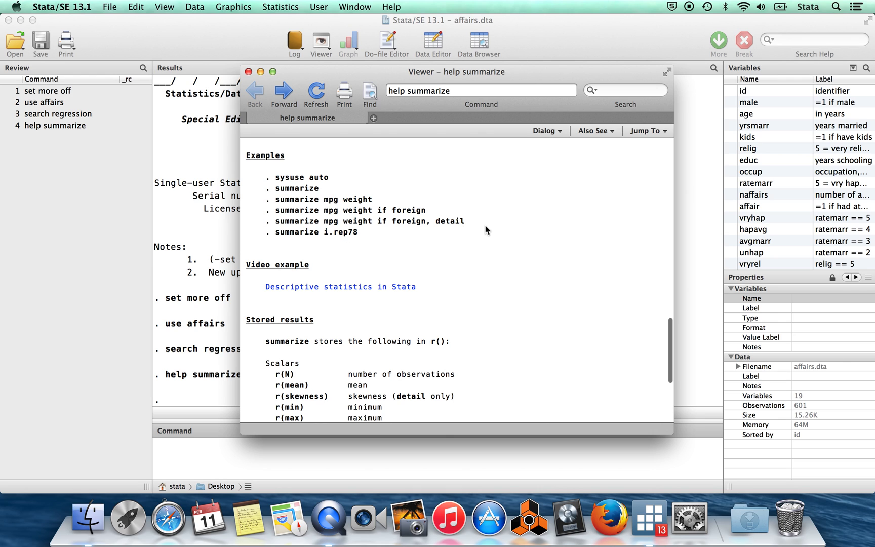
pyautogui.scroll(-4, 485, 226)
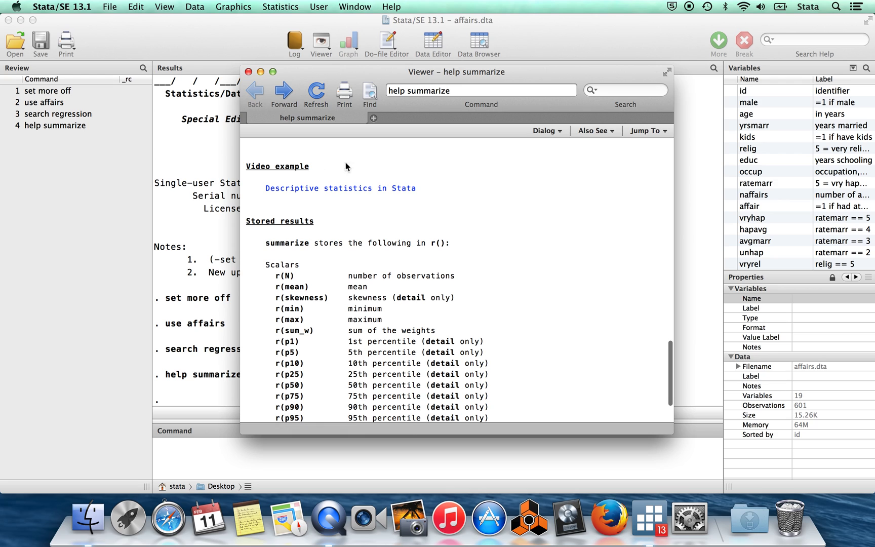
pyautogui.scroll(-5, 540, 251)
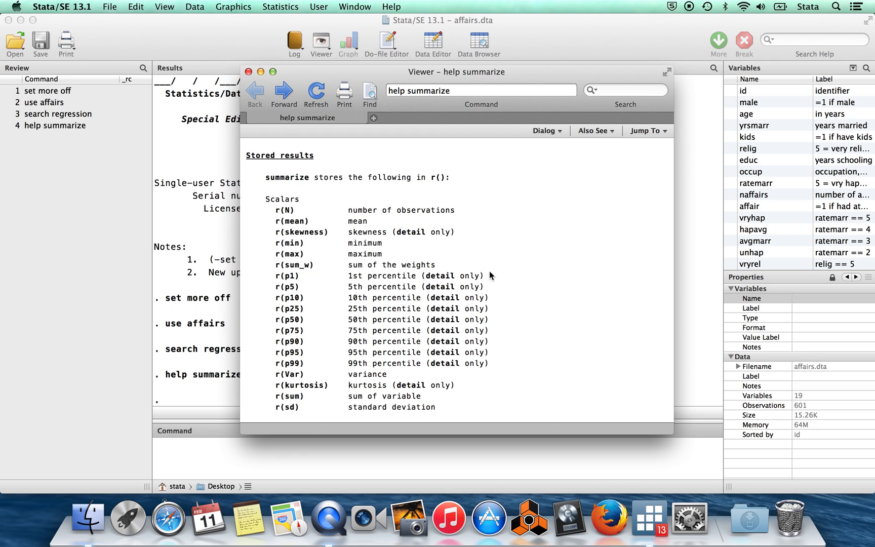
pyautogui.scroll(1, 489, 274)
pyautogui.scroll(3, 489, 254)
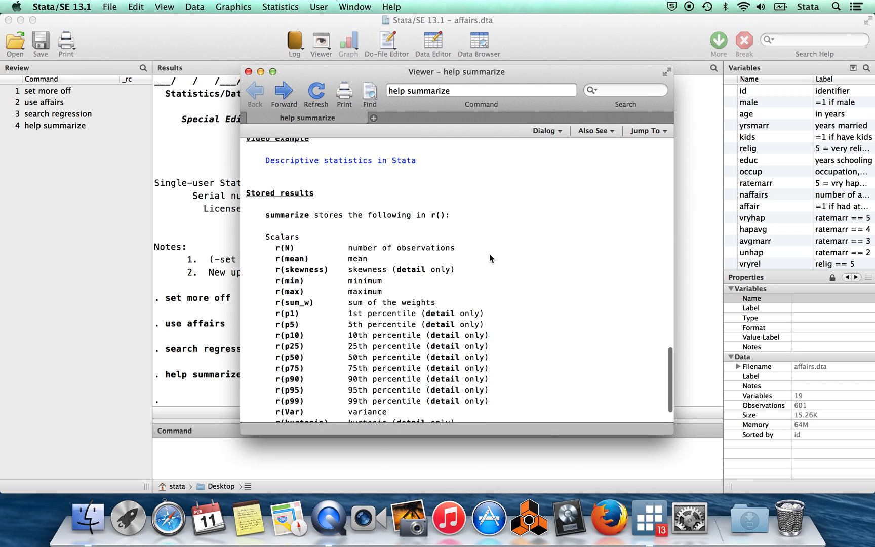
pyautogui.scroll(5, 490, 254)
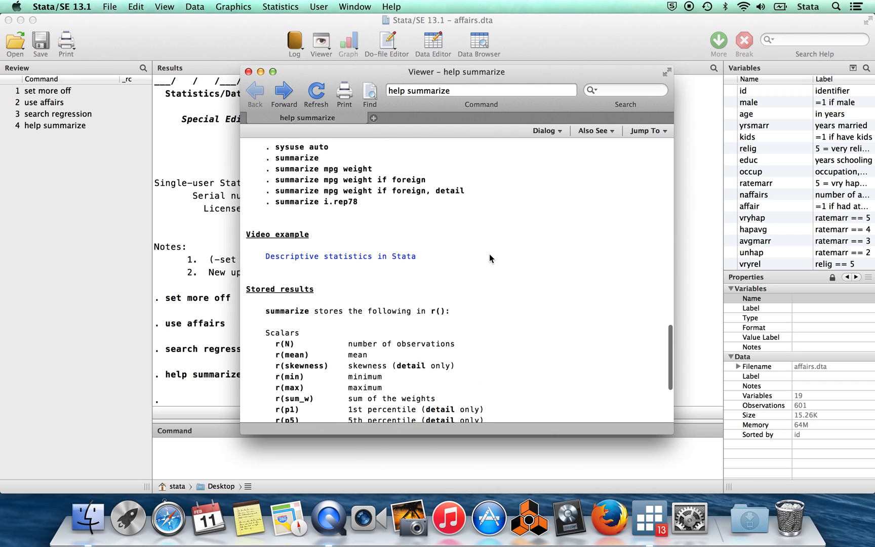
pyautogui.scroll(10, 372, 192)
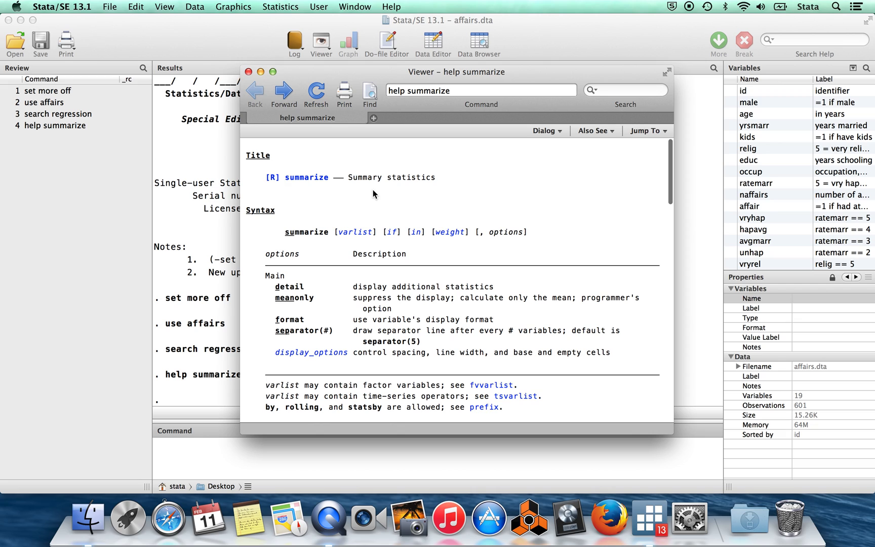
# Close the help Viewer and run summarize on all variables
pyautogui.click(248, 71)
pyautogui.click(212, 449)
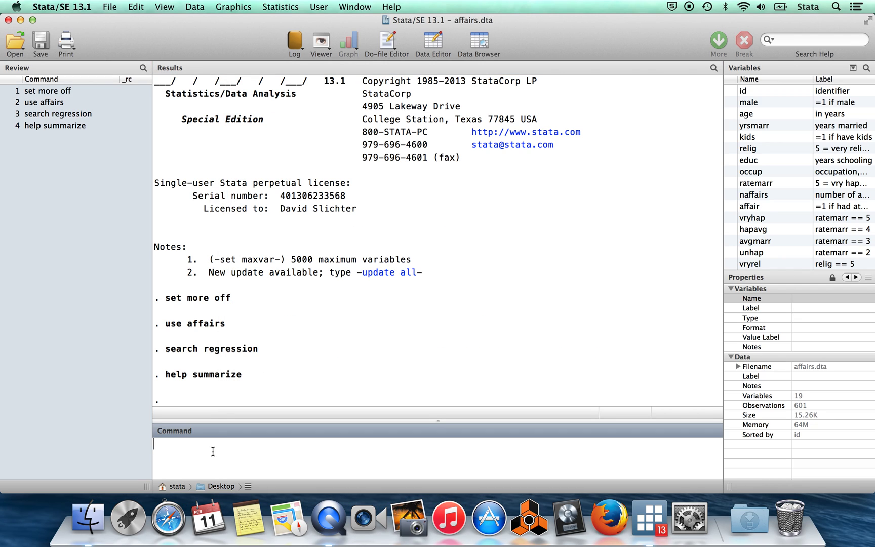
pyautogui.moveTo(745, 138)
pyautogui.write('summarize')
pyautogui.press('Return')
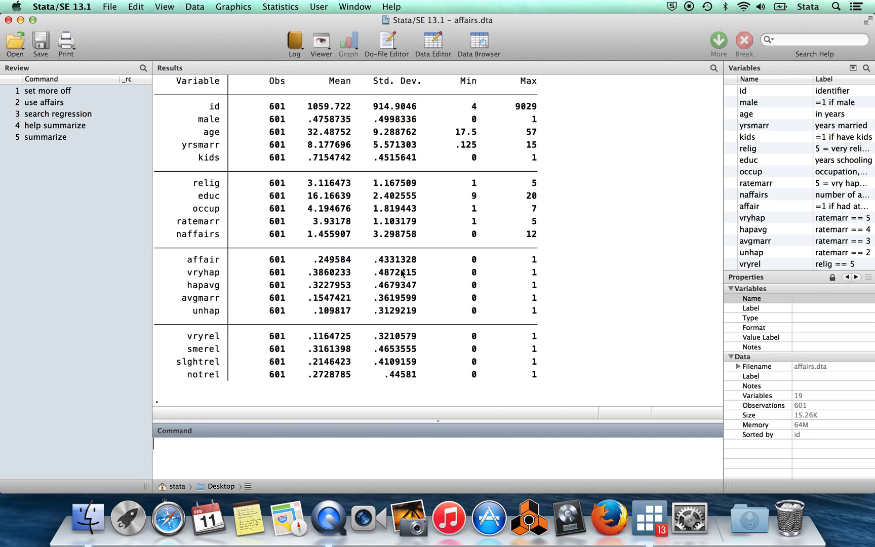
# Review the output and rerun the statistics with the abbreviation sum
pyautogui.scroll(3, 401, 269)
pyautogui.scroll(-3, 400, 269)
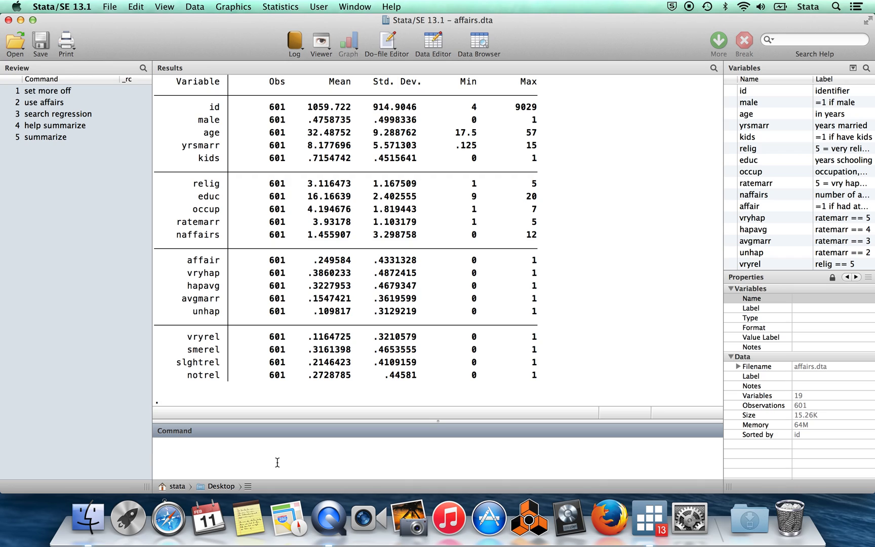
pyautogui.write('sum')
pyautogui.press('Return')
# Run sum relig kids, adding both variables from the Variables pane
pyautogui.write('sum')
pyautogui.click(730, 149)
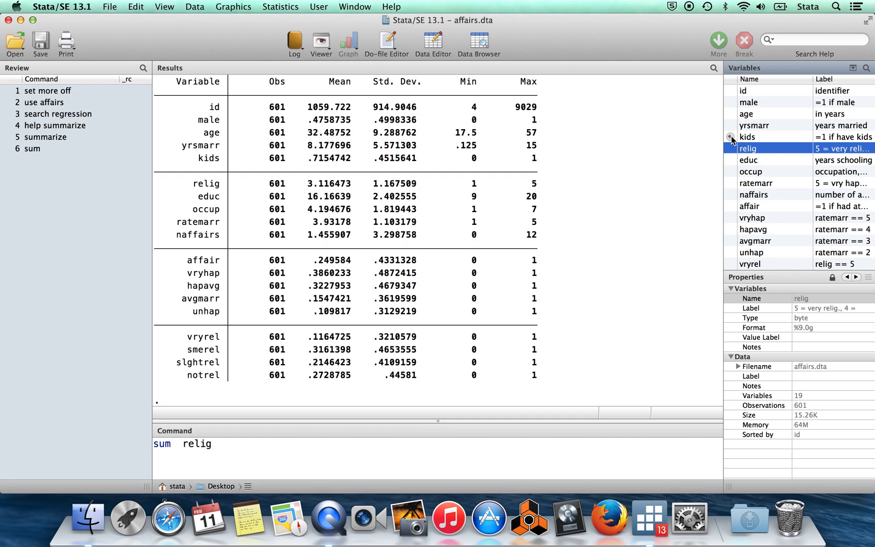
pyautogui.click(730, 136)
pyautogui.click(265, 464)
pyautogui.press('Return')
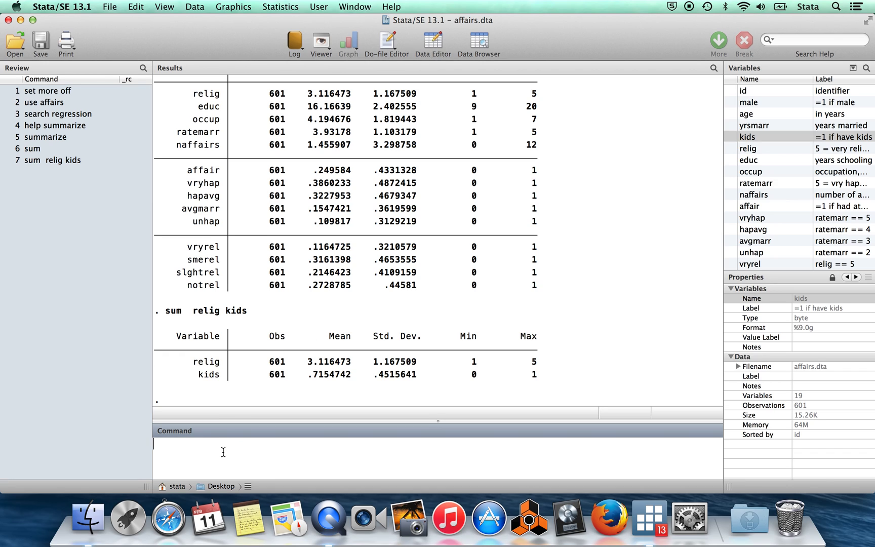
# Rerun sum relig kids from the Review history
pyautogui.click(71, 162)
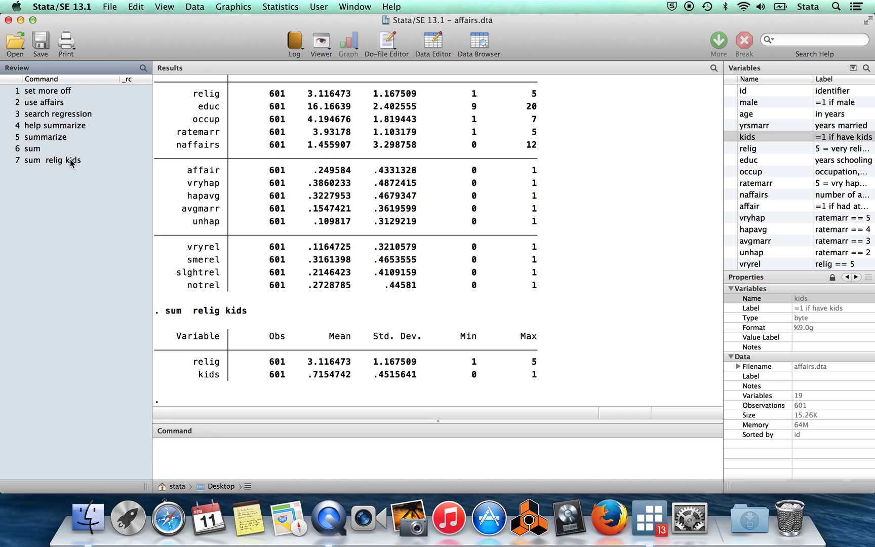
pyautogui.click(71, 162)
pyautogui.click(178, 444)
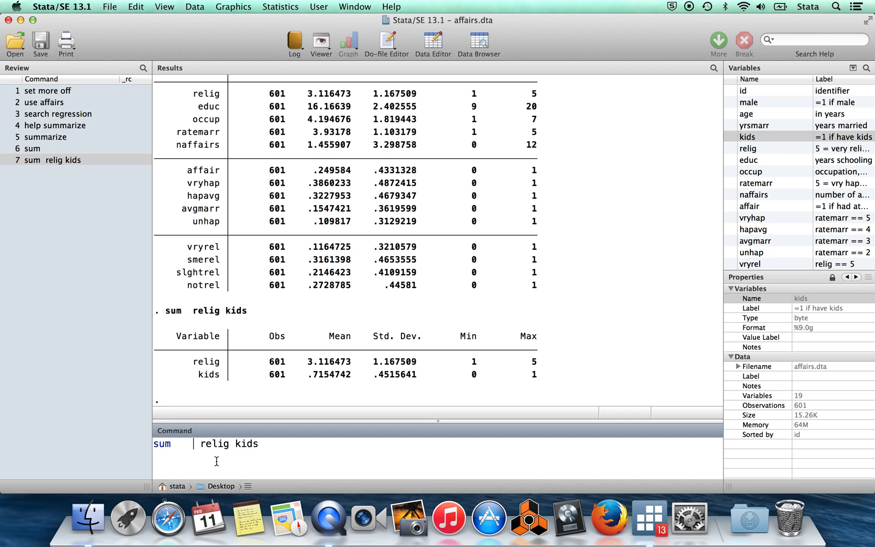
pyautogui.press('Return')
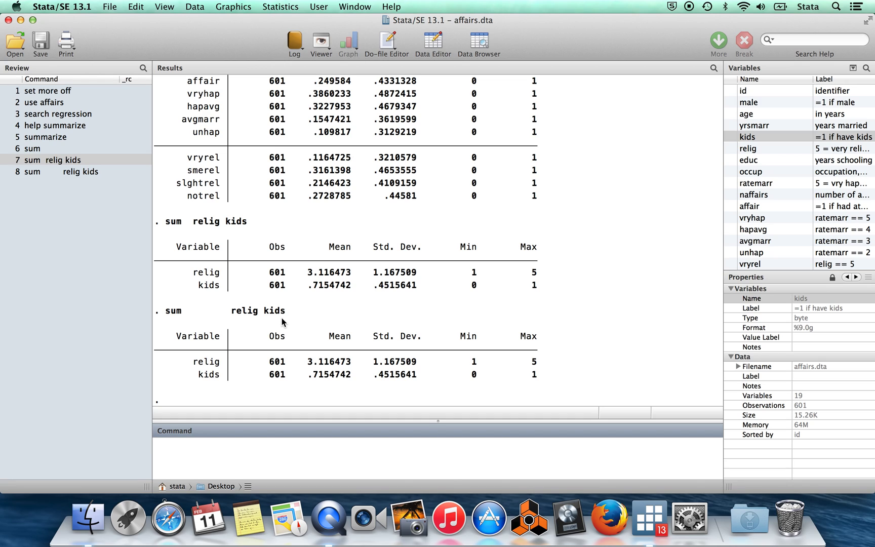
# Run sum relig kids, d from the recalled command and scroll through the detailed statistics
pyautogui.click(89, 175)
pyautogui.click(299, 458)
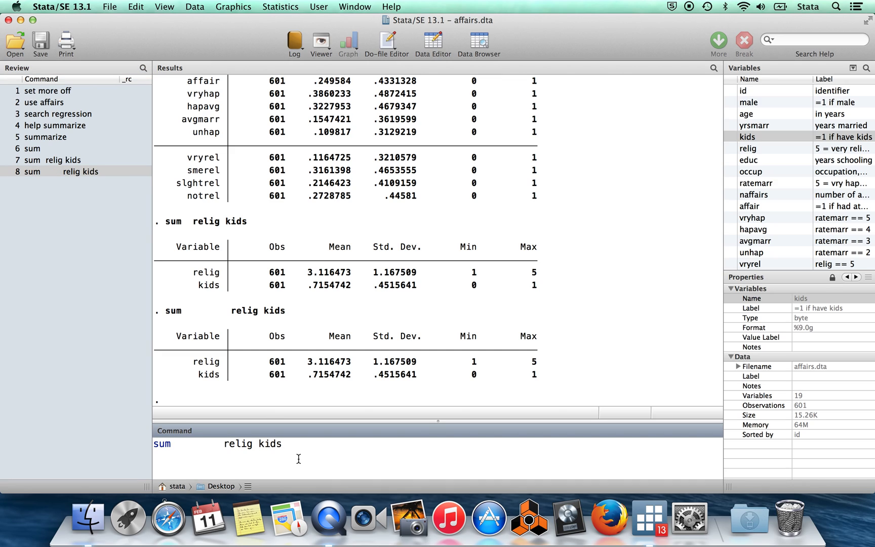
pyautogui.write(', detail')
pyautogui.press('BackSpace')
pyautogui.press('BackSpace')
pyautogui.press('BackSpace')
pyautogui.press('BackSpace')
pyautogui.press('BackSpace')
pyautogui.press('Return')
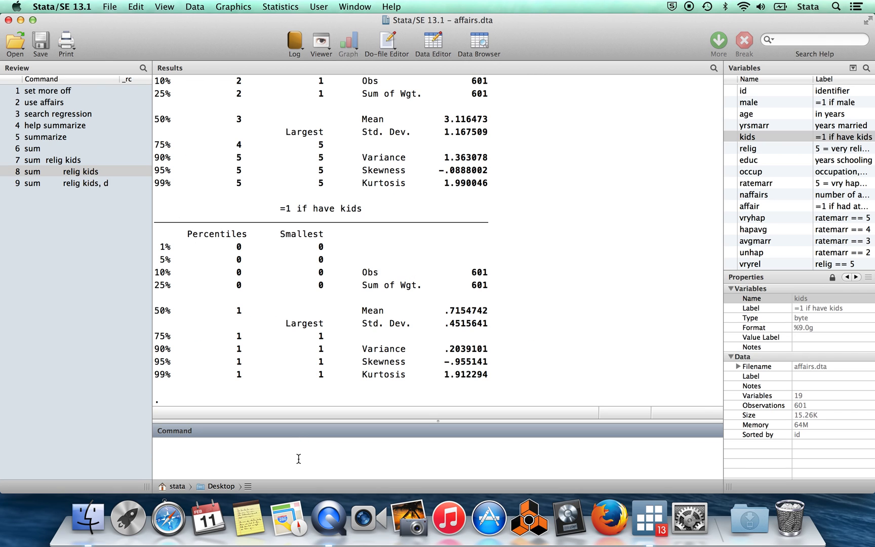
pyautogui.scroll(3, 511, 214)
pyautogui.scroll(5, 510, 214)
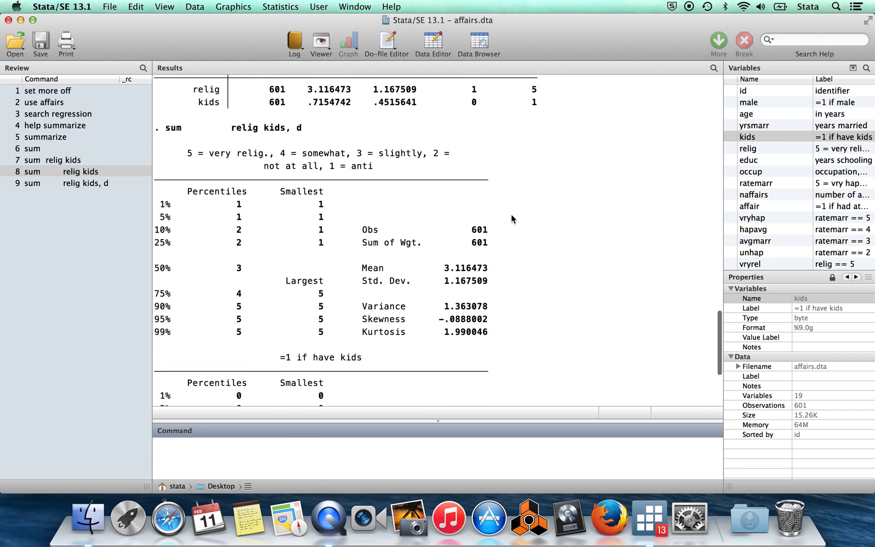
pyautogui.scroll(-1, 510, 215)
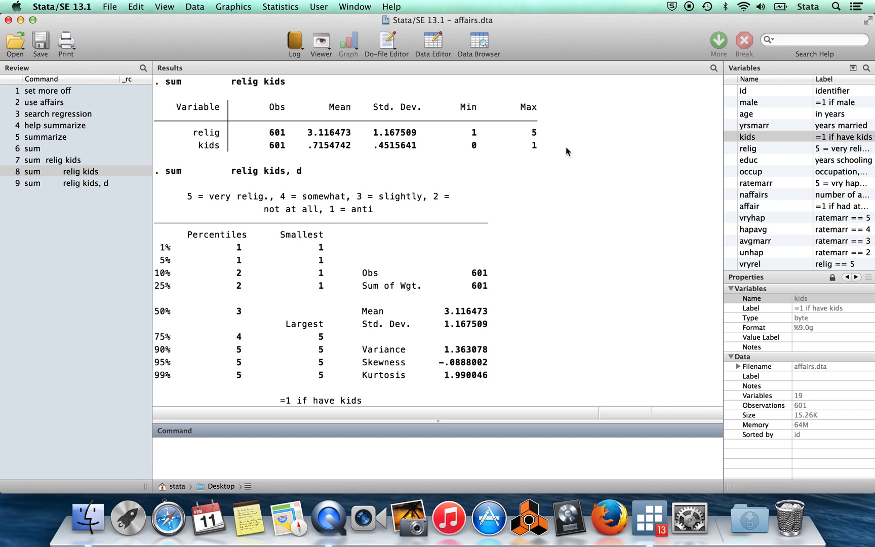
pyautogui.scroll(-3, 583, 221)
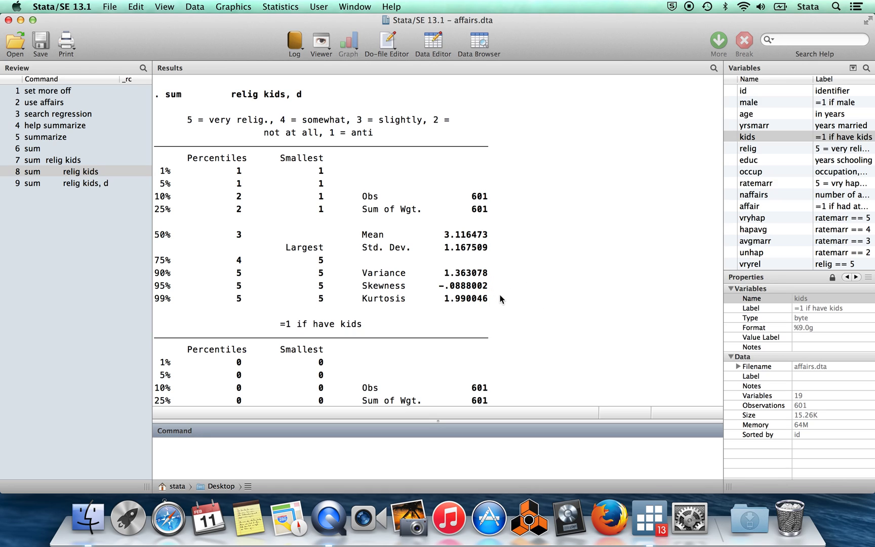
pyautogui.scroll(-5, 510, 314)
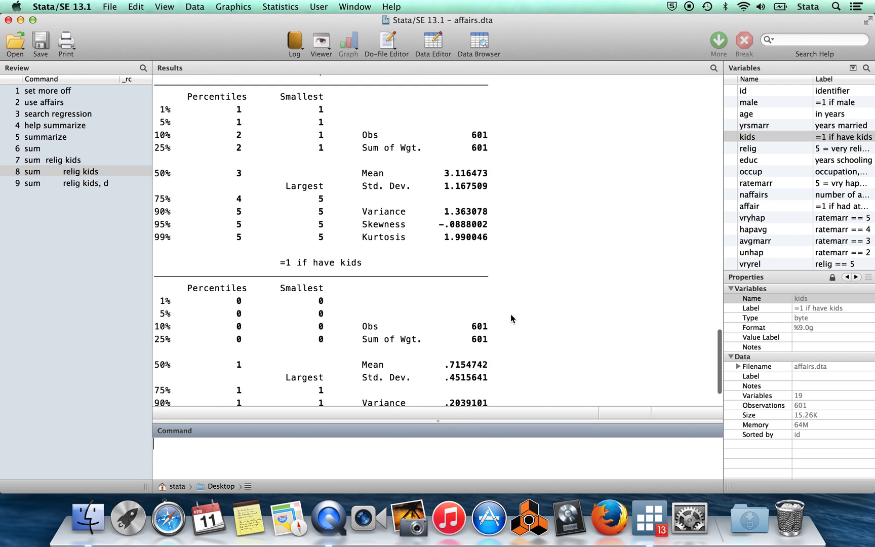
pyautogui.scroll(-1, 510, 318)
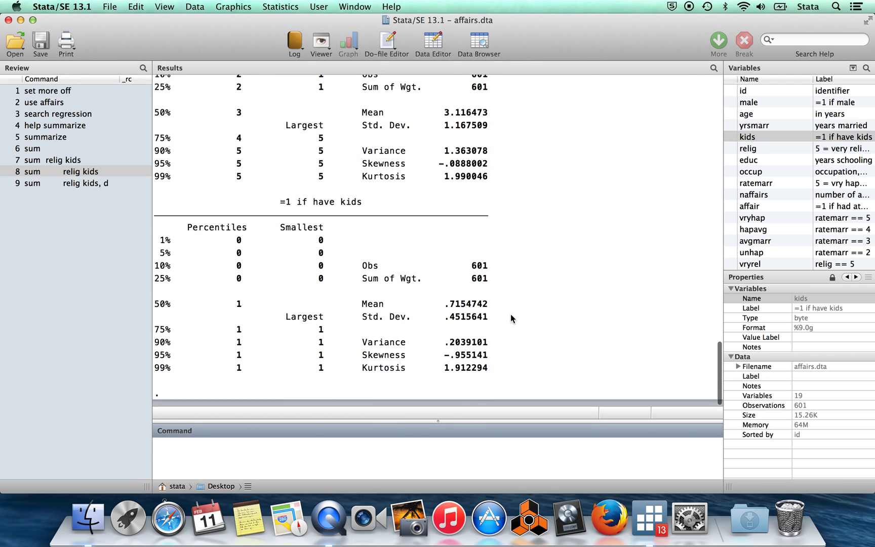